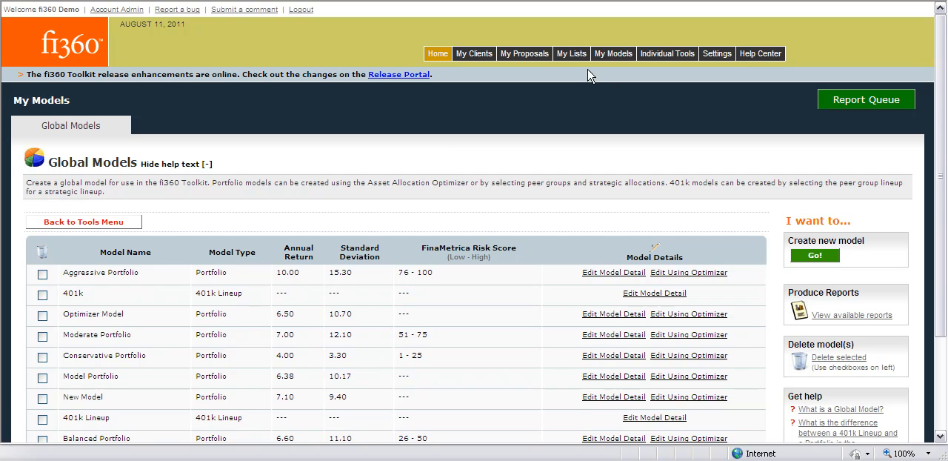
# Open the in-progress IRA portfolio proposal last updated 08/09/2011 and start its Proposed Holdings step
pyautogui.click(546, 59)
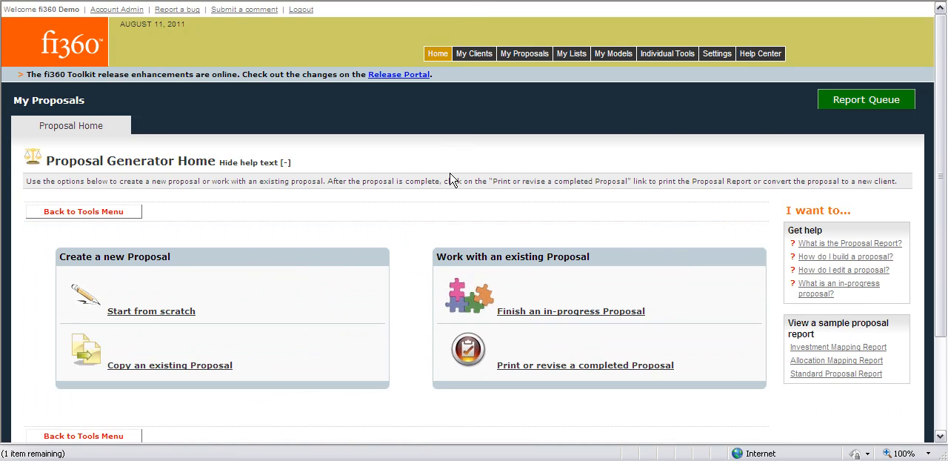
pyautogui.click(543, 311)
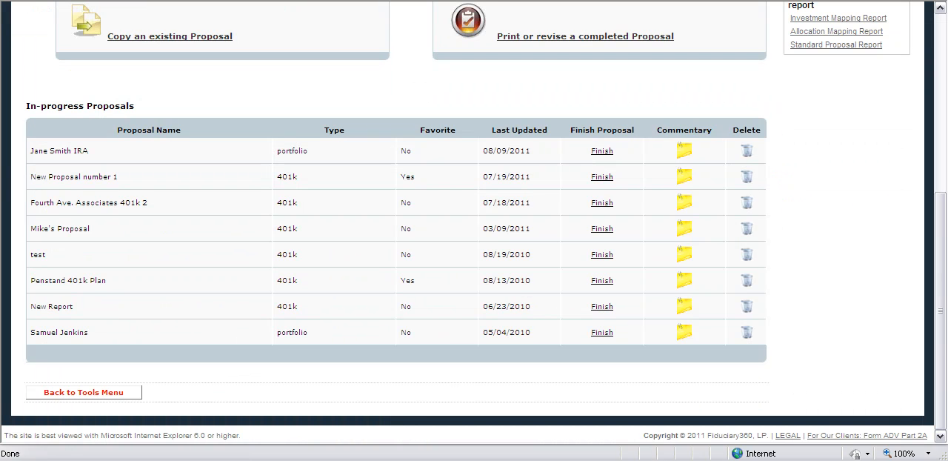
pyautogui.click(599, 152)
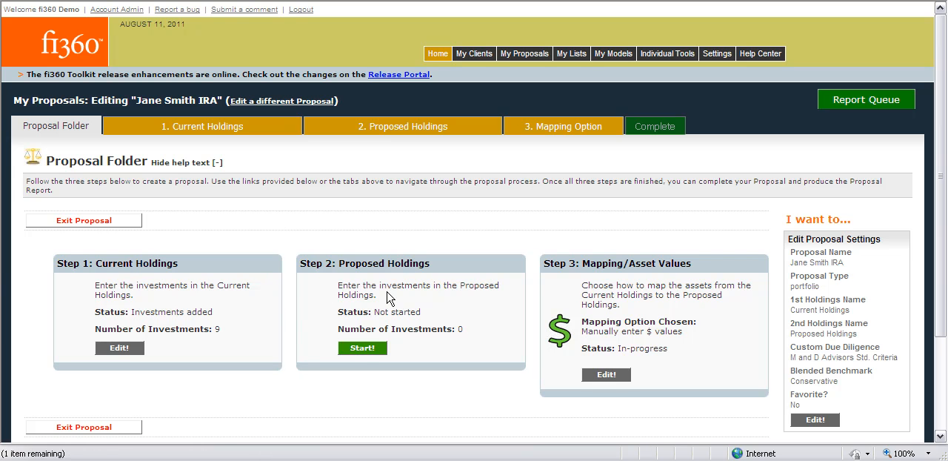
pyautogui.click(361, 350)
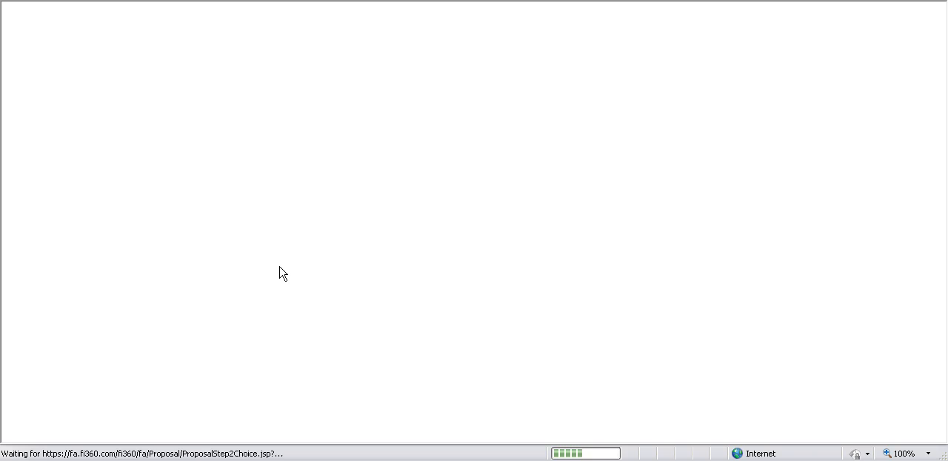
# Choose to build the Proposed Holdings by combining the Optimizer Model implementation model with the Buy List recommended fund list
pyautogui.scroll(-2, 280, 271)
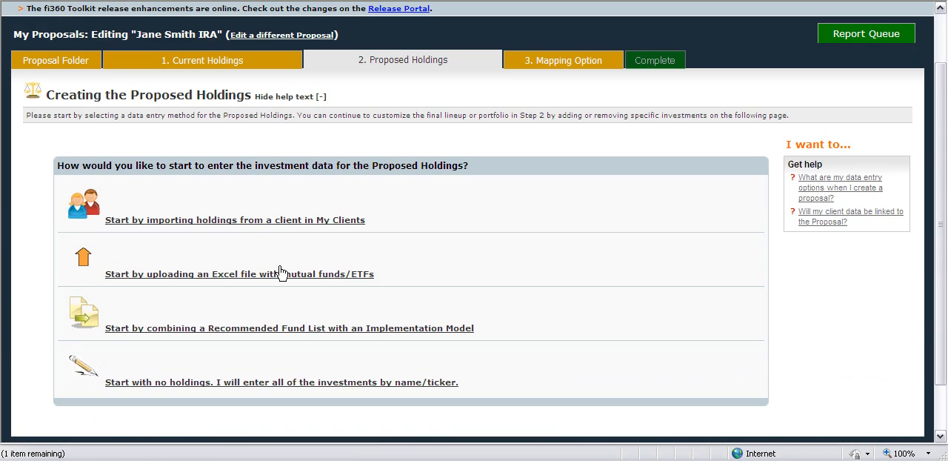
pyautogui.click(388, 331)
pyautogui.scroll(-2, 434, 292)
pyautogui.click(162, 324)
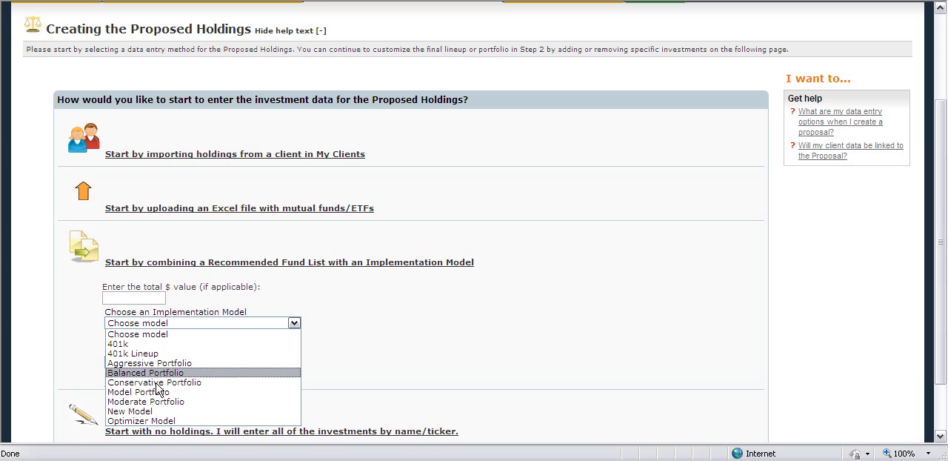
pyautogui.click(147, 422)
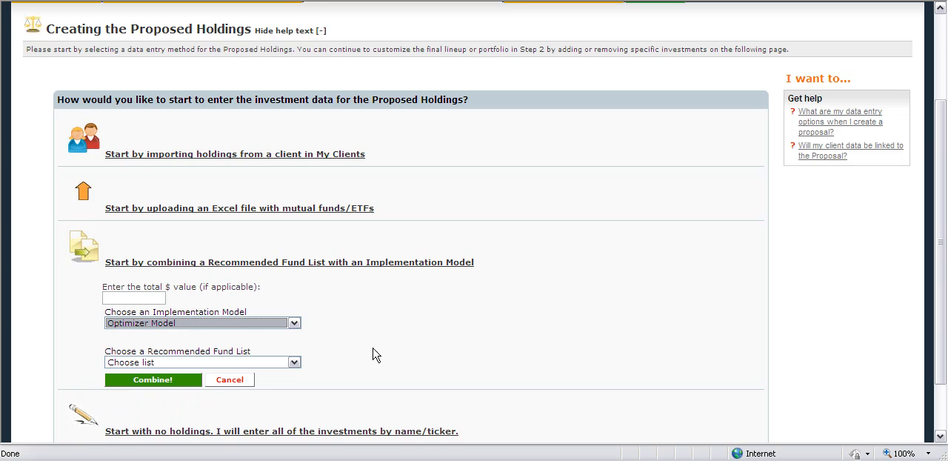
pyautogui.click(294, 362)
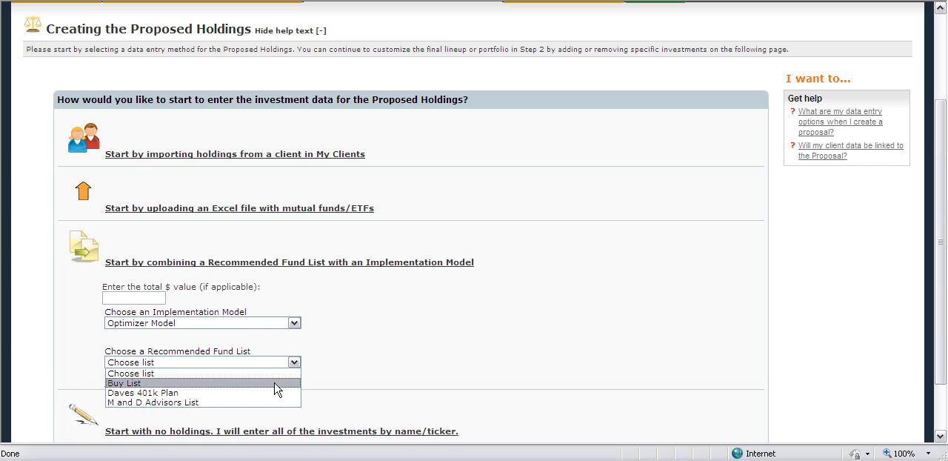
pyautogui.click(277, 383)
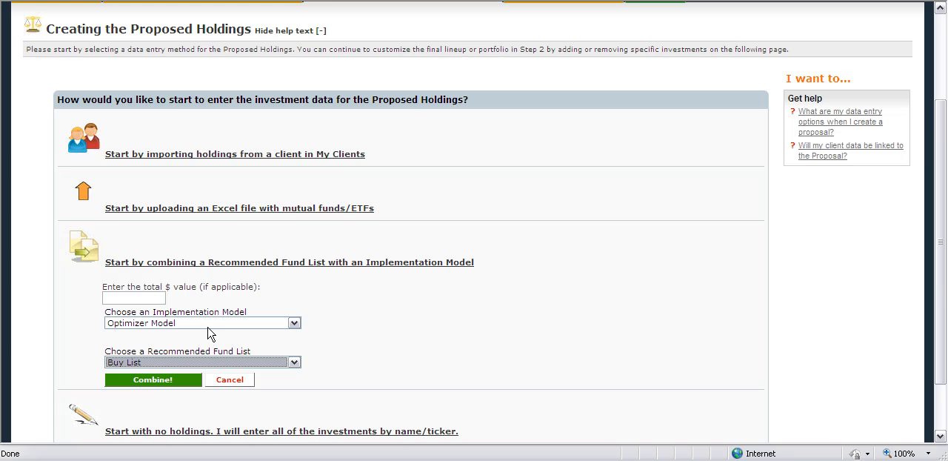
# Set the total value to 1000000, combine the model and fund list, and continue to Step 3 of the proposal
pyautogui.click(147, 299)
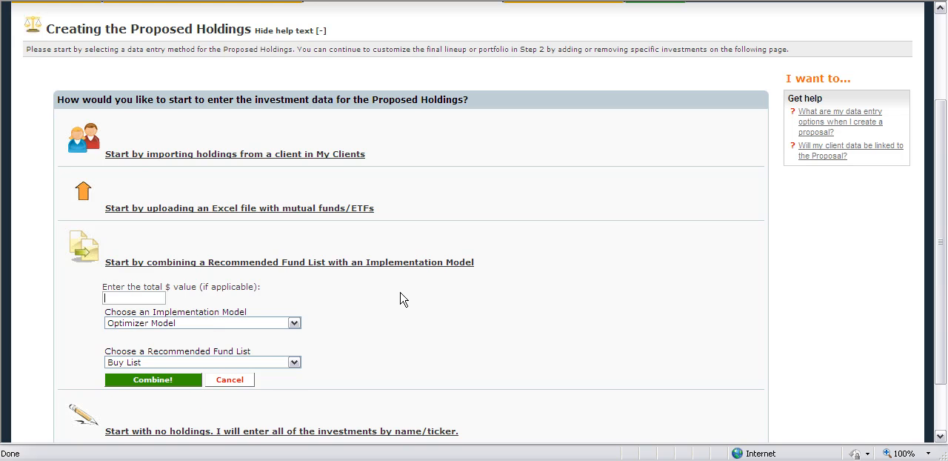
pyautogui.write('1000000')
pyautogui.click(164, 388)
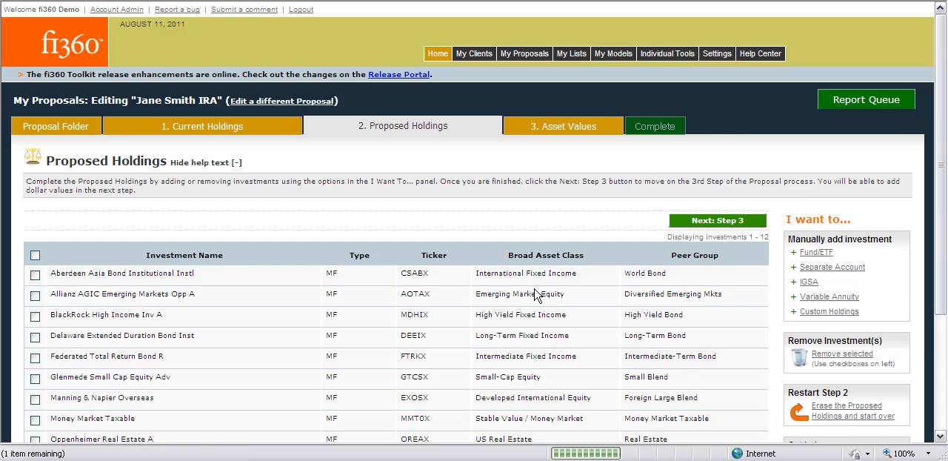
pyautogui.scroll(-1, 563, 295)
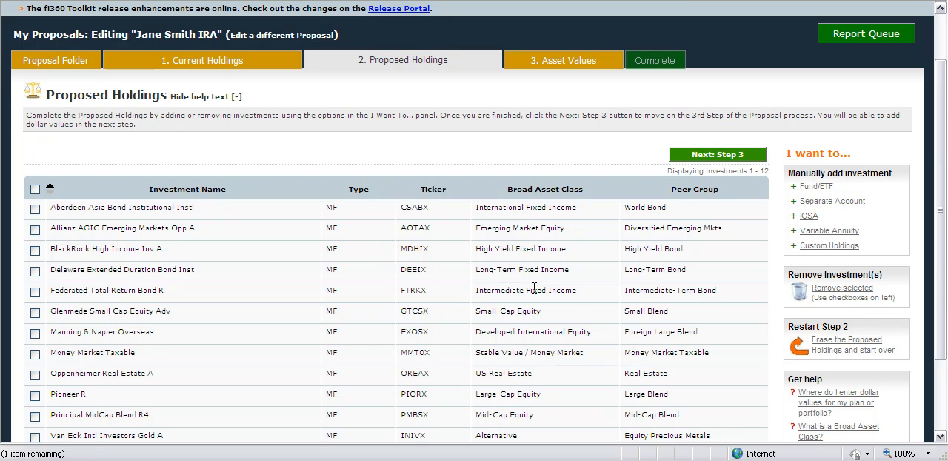
pyautogui.click(723, 155)
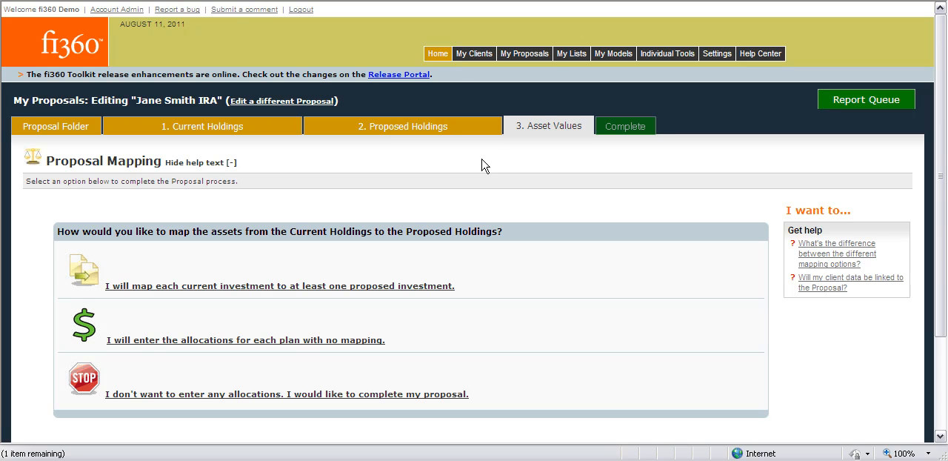
# Open the current client Coffee Cupp Consulting for editing in its June 30, 2011 data period
pyautogui.click(467, 58)
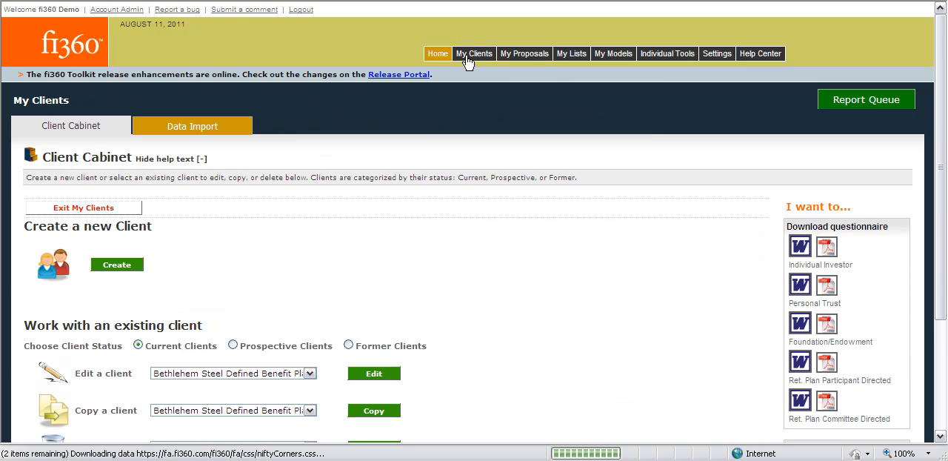
pyautogui.scroll(-2, 286, 237)
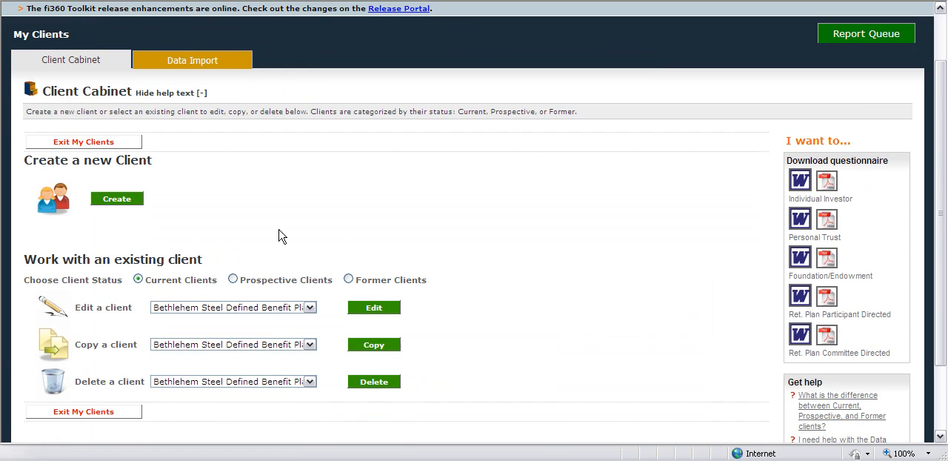
pyautogui.click(259, 310)
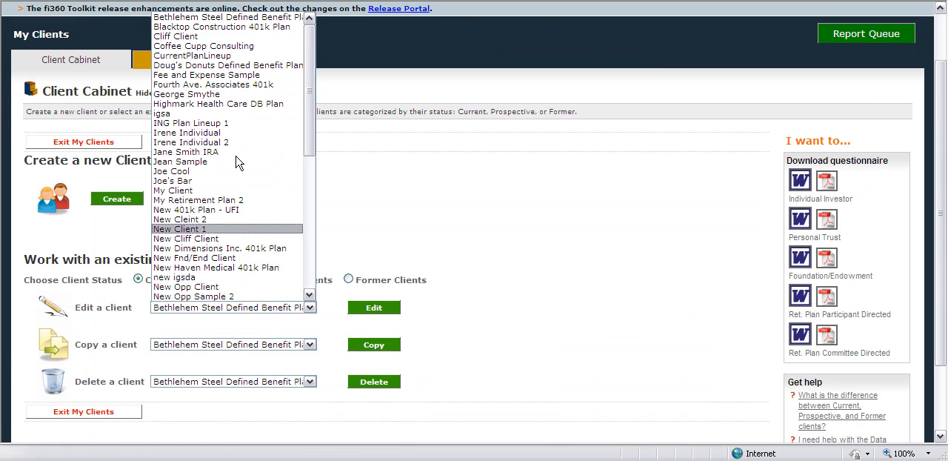
pyautogui.click(202, 46)
pyautogui.click(368, 304)
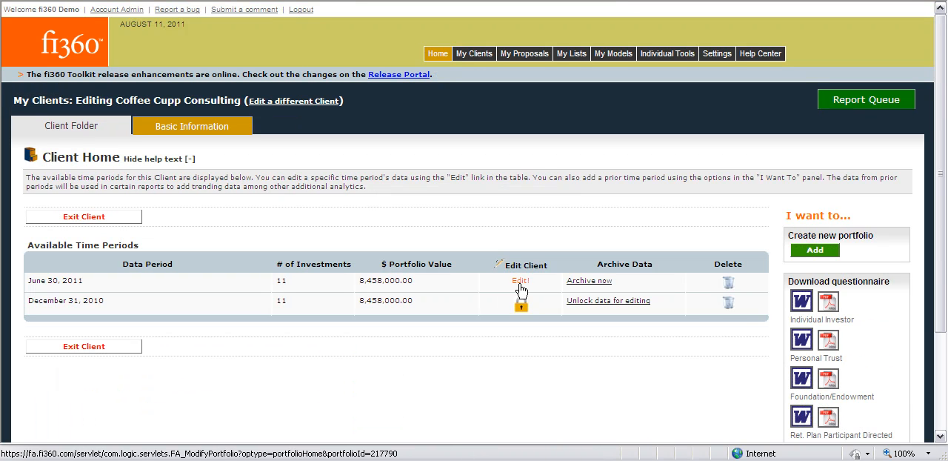
pyautogui.click(521, 282)
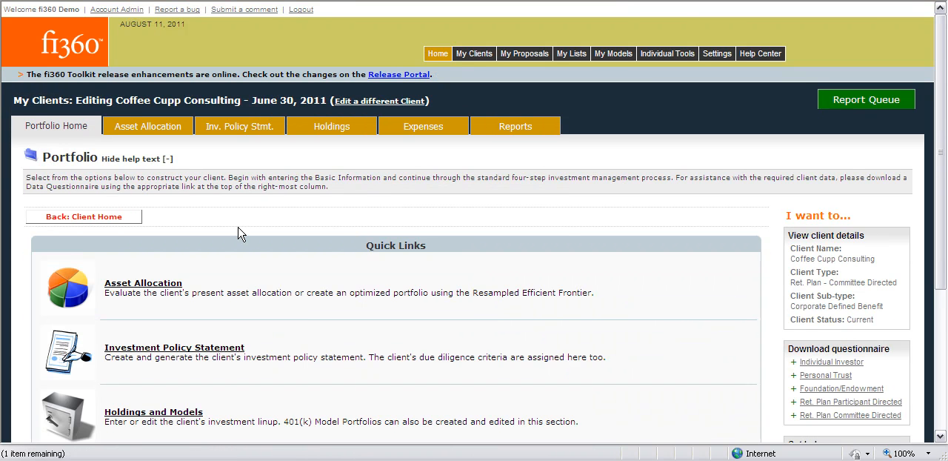
# Open the Asset Allocation section of the client's Investment Policy Statement for editing
pyautogui.click(229, 131)
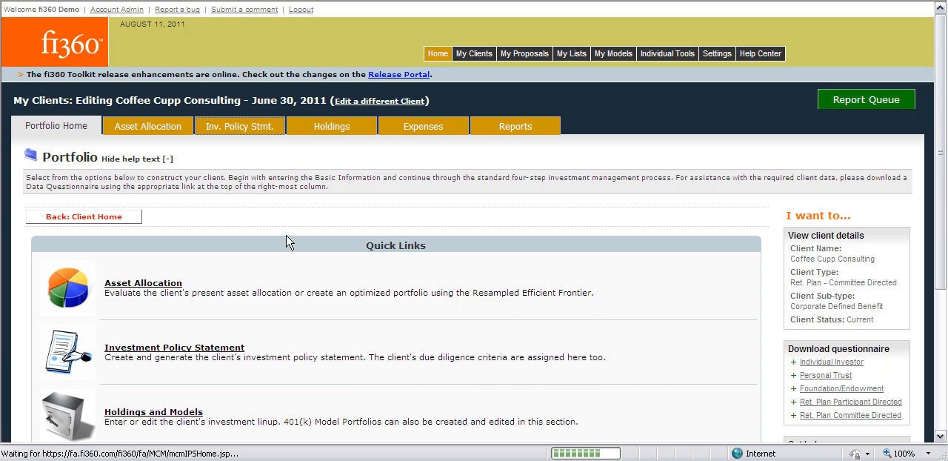
pyautogui.scroll(-2, 288, 243)
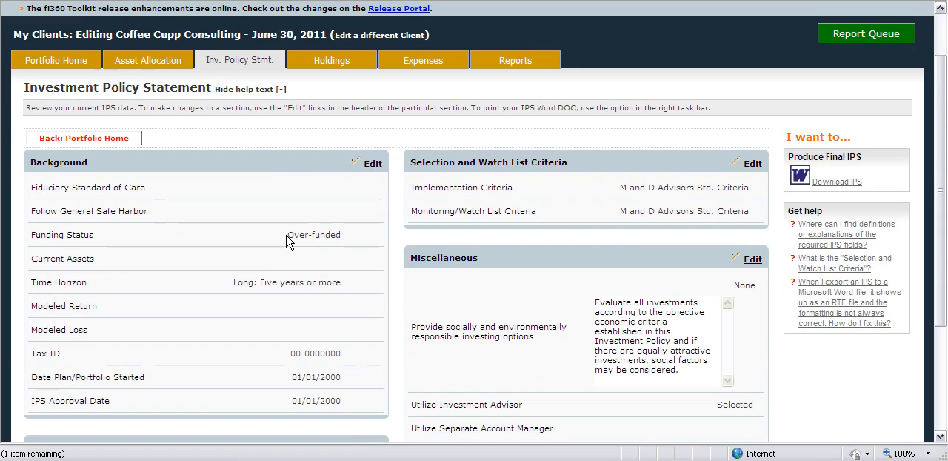
pyautogui.scroll(-4, 288, 243)
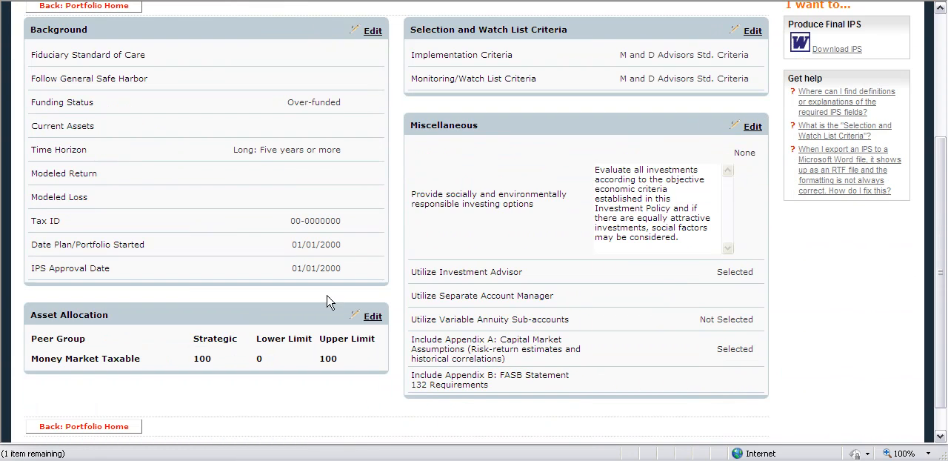
pyautogui.click(372, 317)
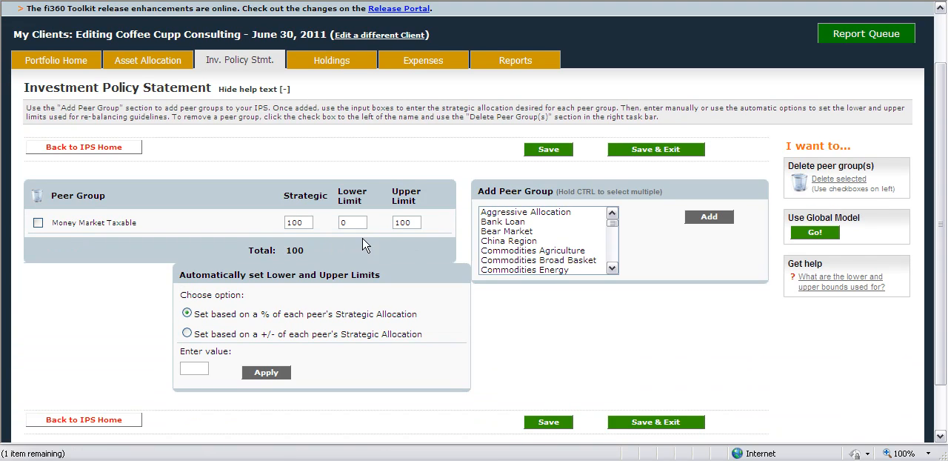
# Replace the client's strategic allocation with the Optimizer Model global model, then save and exit the IPS allocation
pyautogui.click(806, 234)
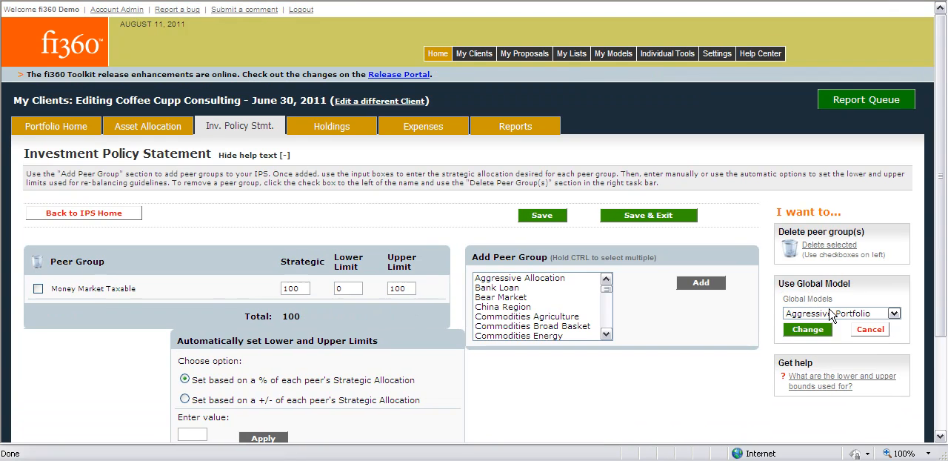
pyautogui.click(831, 315)
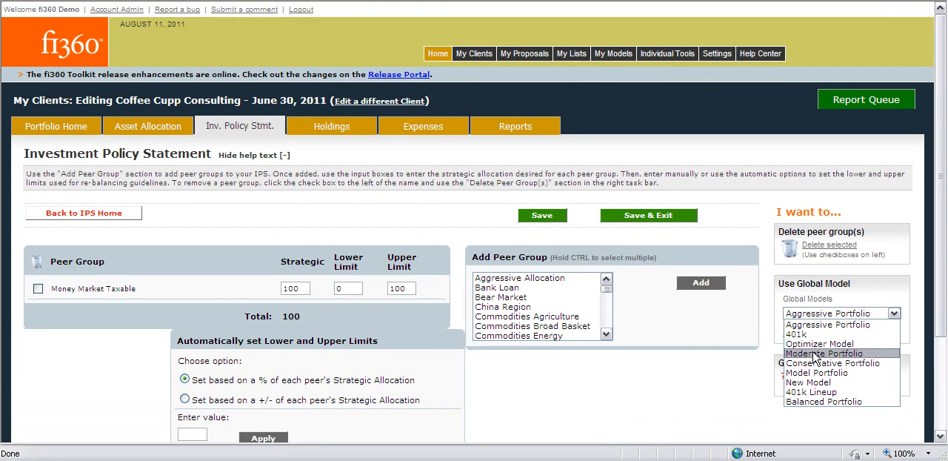
pyautogui.click(815, 343)
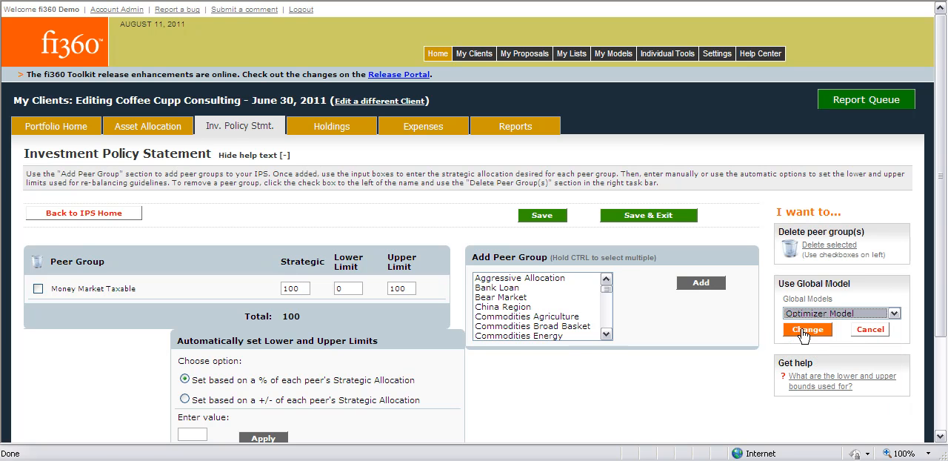
pyautogui.click(802, 331)
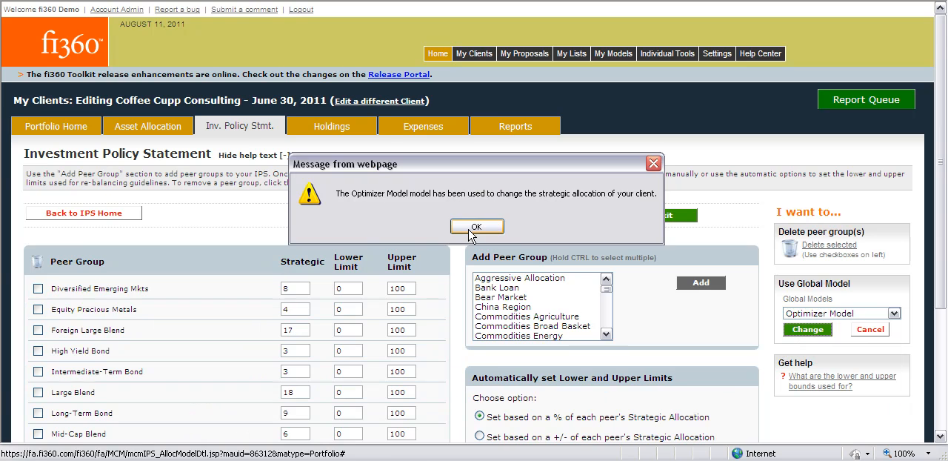
pyautogui.click(477, 227)
pyautogui.scroll(-4, 467, 233)
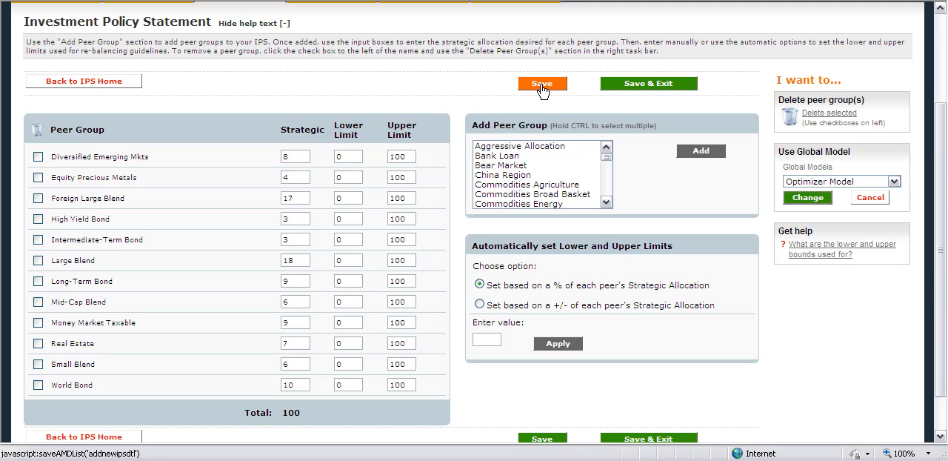
pyautogui.click(627, 86)
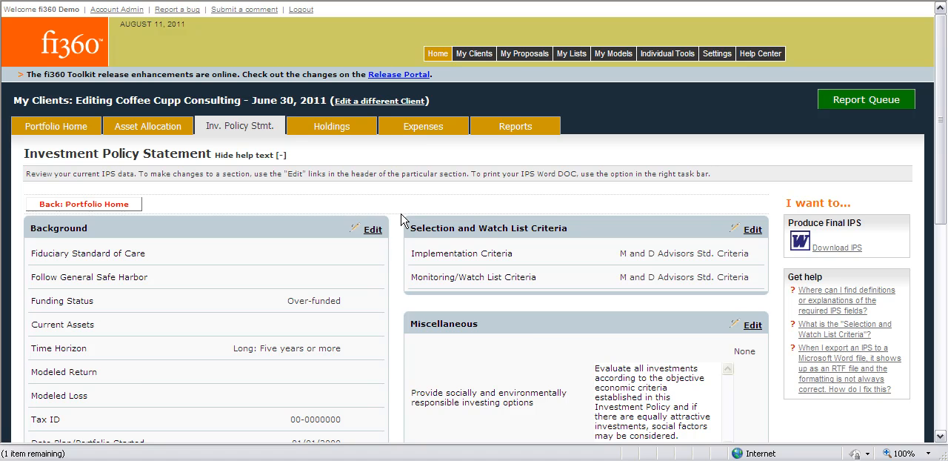
# Assign the Balanced Portfolio global model as a comparison model in the client's Asset Allocation section
pyautogui.scroll(-1, 397, 215)
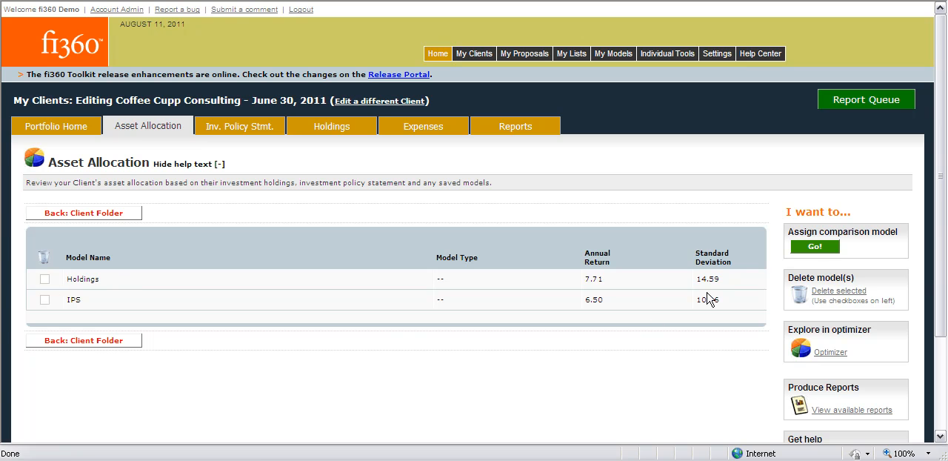
pyautogui.click(815, 247)
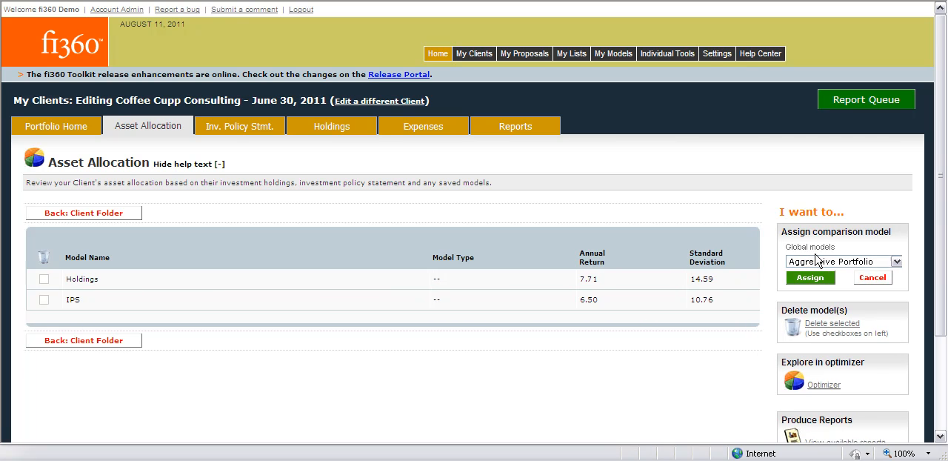
pyautogui.click(818, 263)
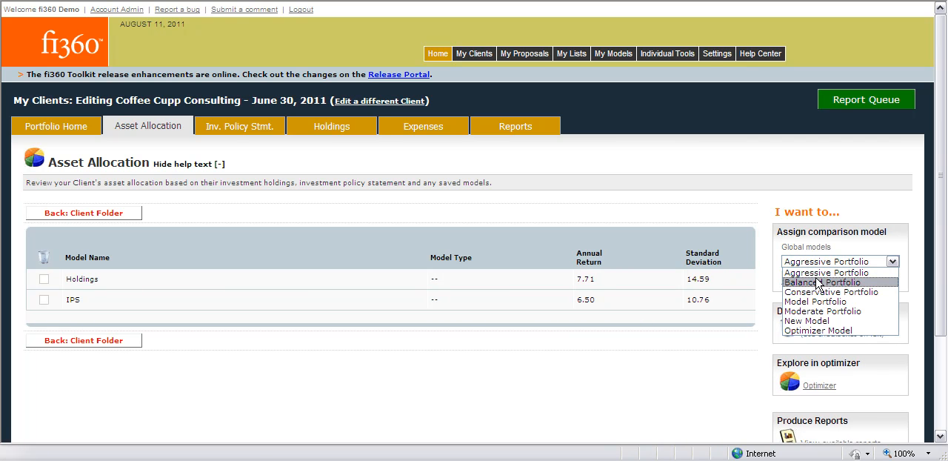
pyautogui.click(819, 282)
pyautogui.click(815, 278)
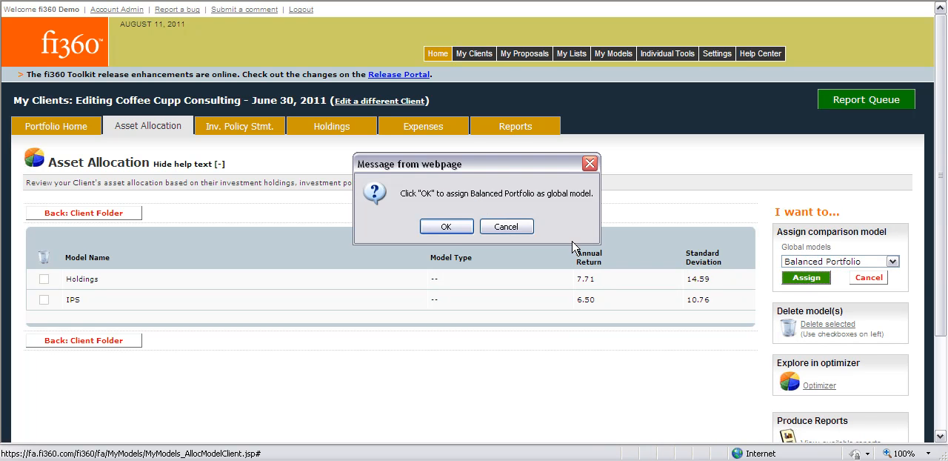
pyautogui.click(445, 226)
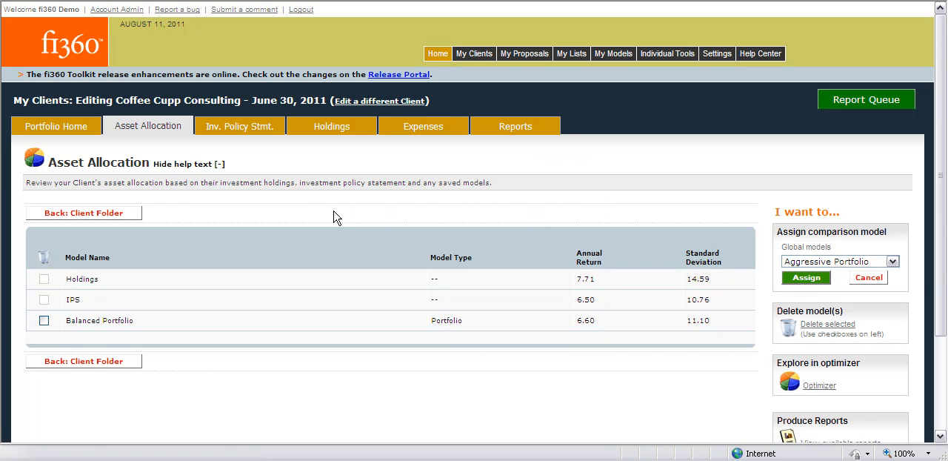
pyautogui.scroll(-2, 348, 227)
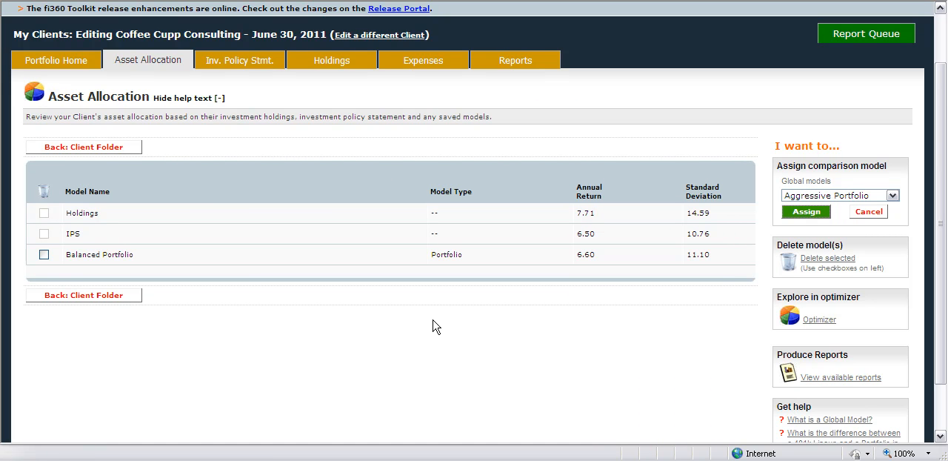
pyautogui.scroll(2, 434, 323)
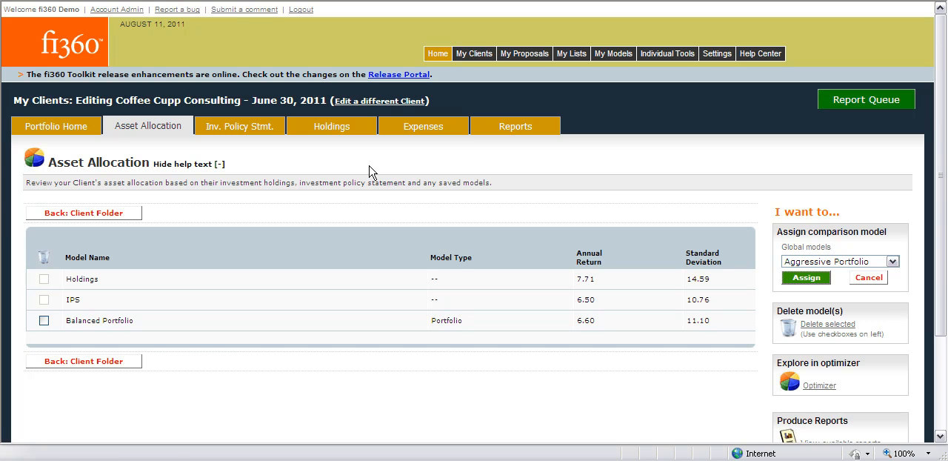
# Switch to the current client New Dimensions Inc. 401k Plan and open its June 30, 2011 data period for editing
pyautogui.click(367, 103)
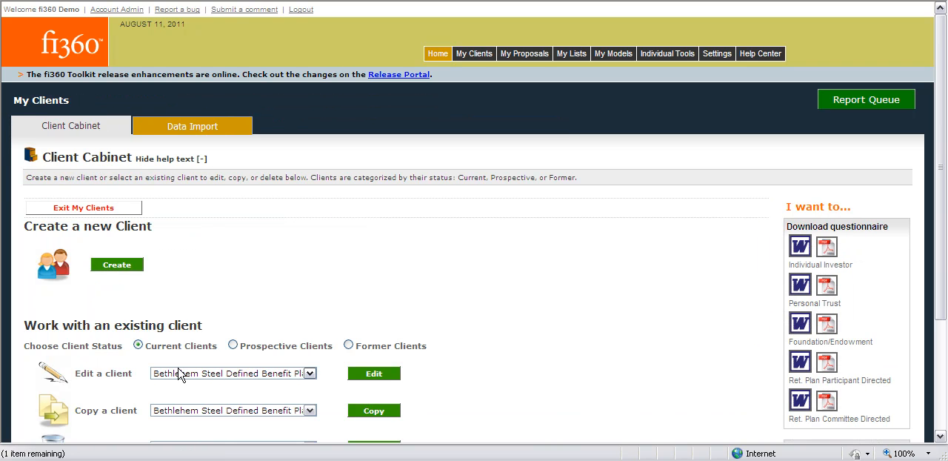
pyautogui.click(180, 379)
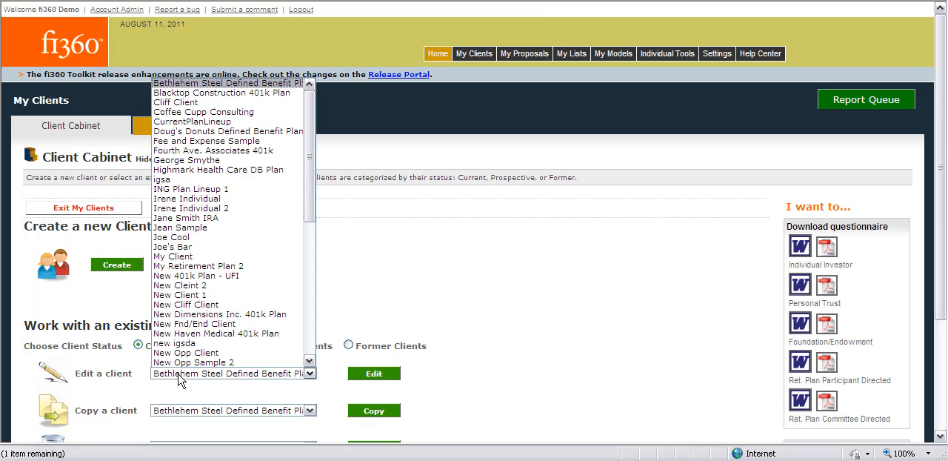
pyautogui.click(199, 315)
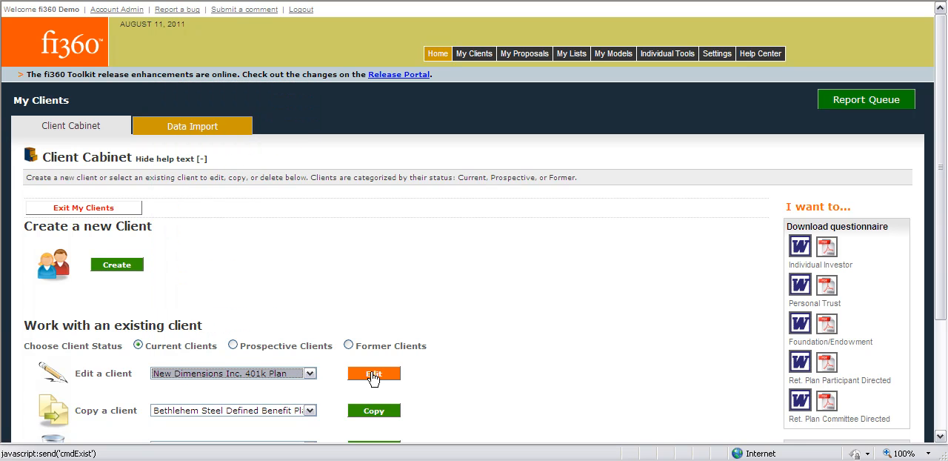
pyautogui.click(373, 376)
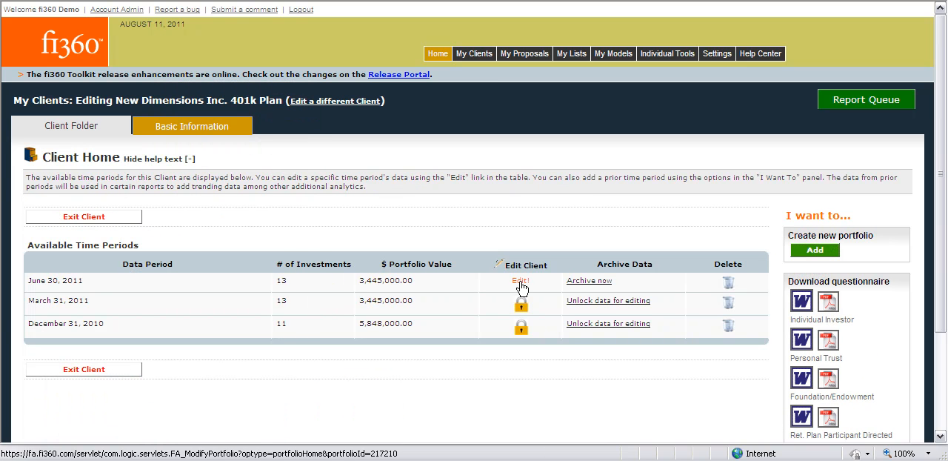
pyautogui.click(521, 283)
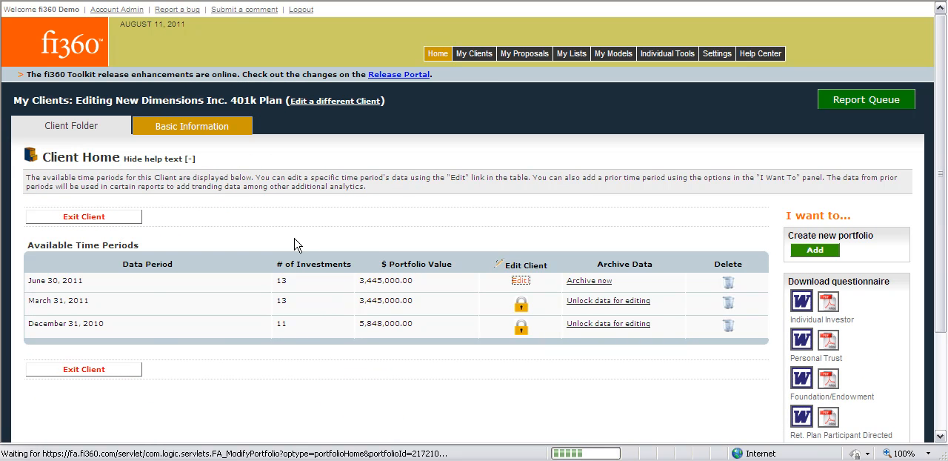
# Create a new model named Balanced Portfolio among the model portfolios in the client's Holdings
pyautogui.click(258, 125)
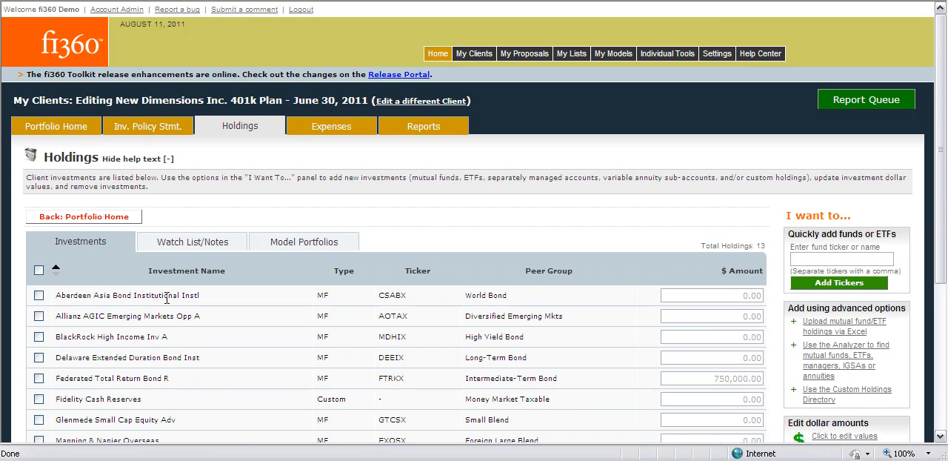
pyautogui.click(313, 248)
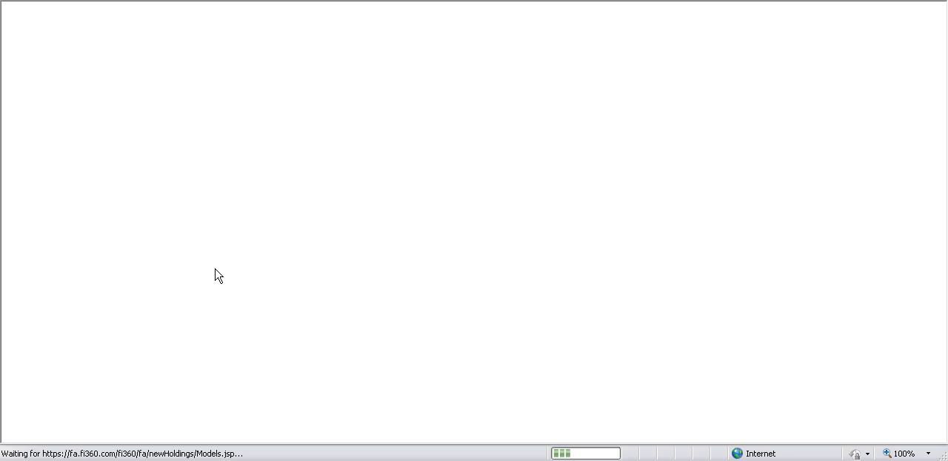
pyautogui.scroll(-2, 382, 284)
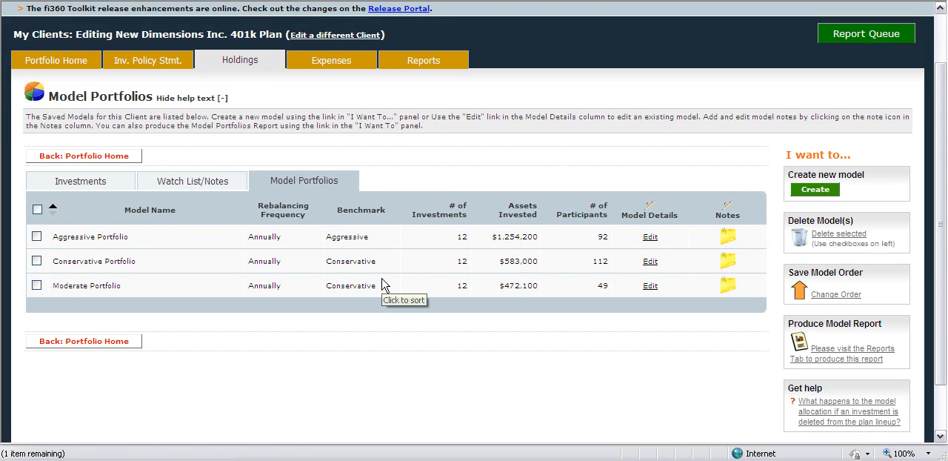
pyautogui.click(822, 190)
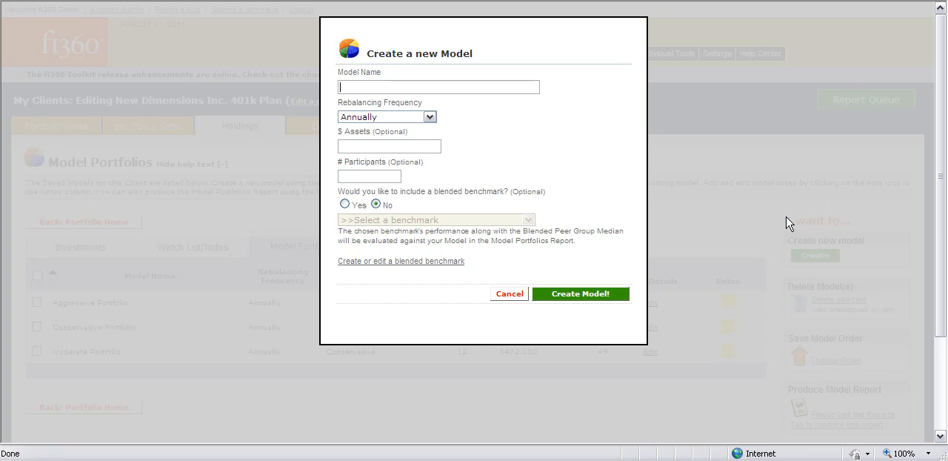
pyautogui.write('Balanced Portfolio')
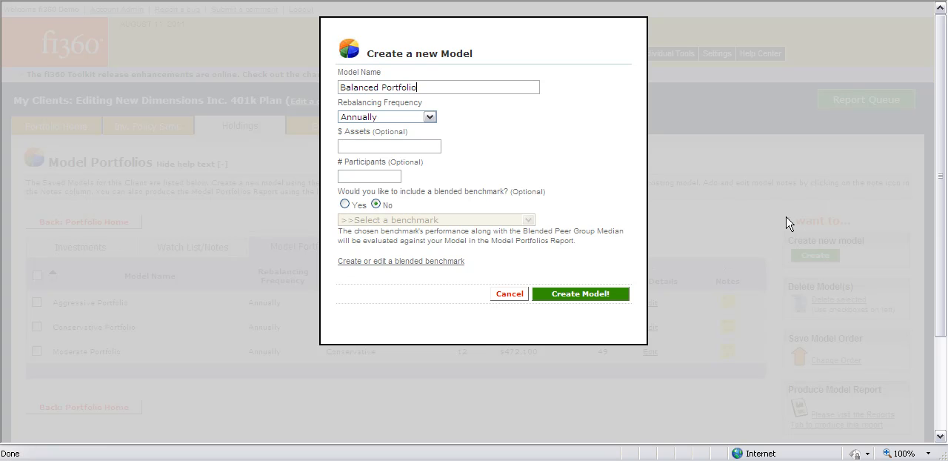
pyautogui.click(585, 295)
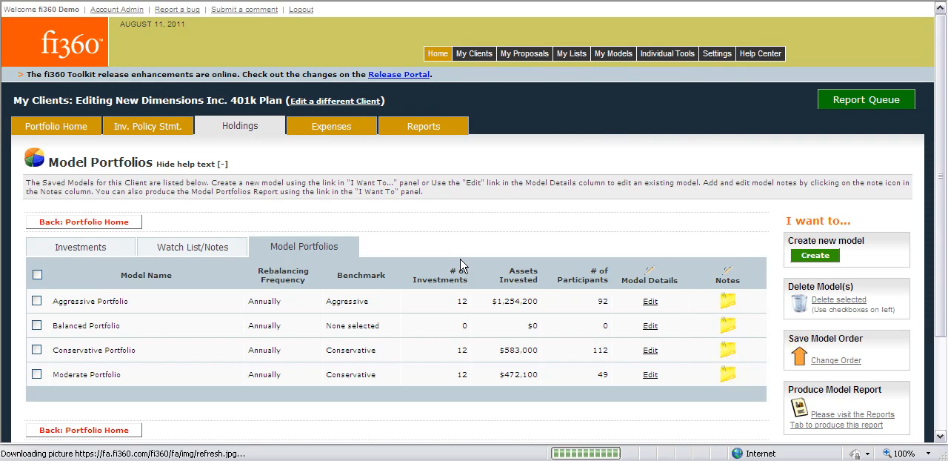
# Open the Balanced Portfolio model's details and auto-populate its investments from the Optimizer Model implementation model, accepting deletion of the currently saved data
pyautogui.scroll(-1, 463, 266)
pyautogui.click(650, 261)
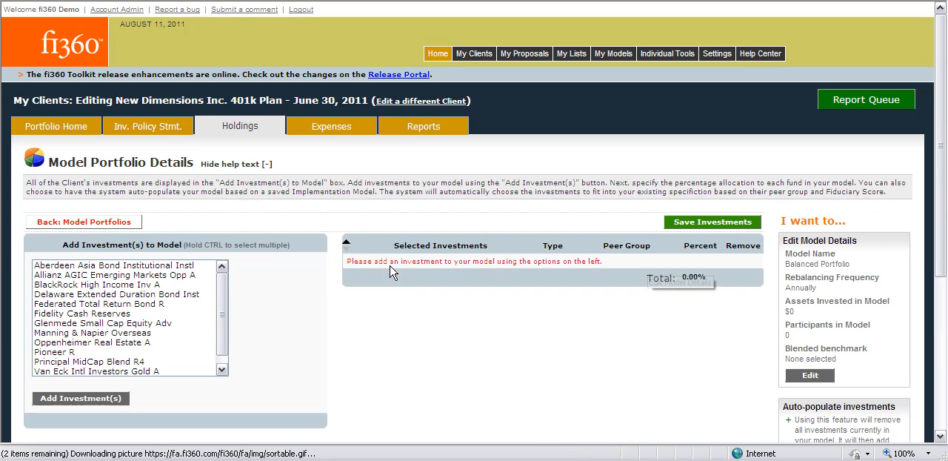
pyautogui.scroll(-1, 393, 318)
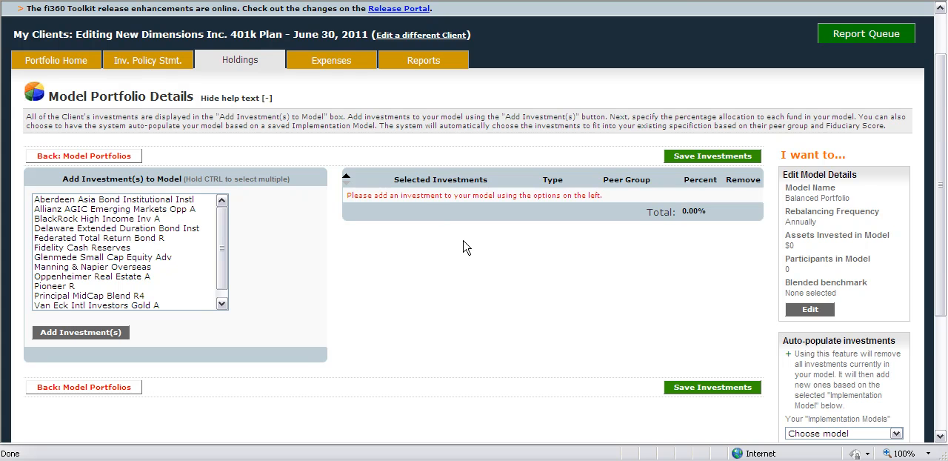
pyautogui.scroll(-2, 688, 330)
pyautogui.click(814, 370)
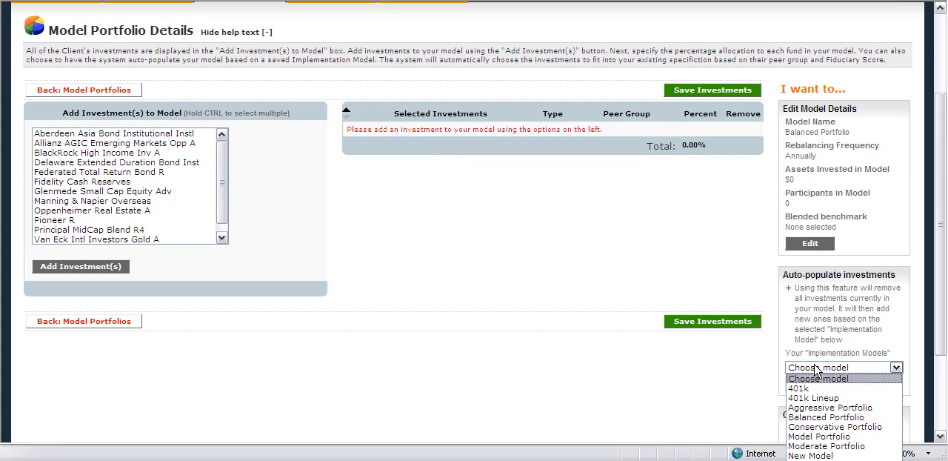
pyautogui.click(823, 453)
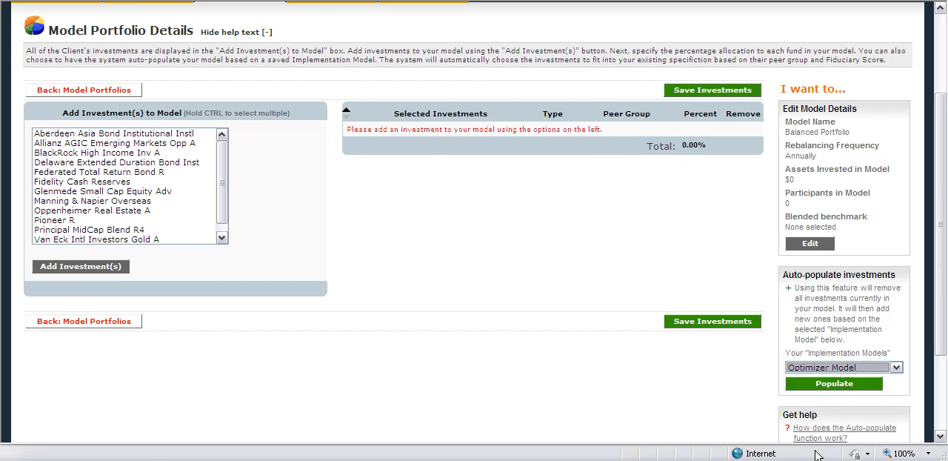
pyautogui.click(816, 385)
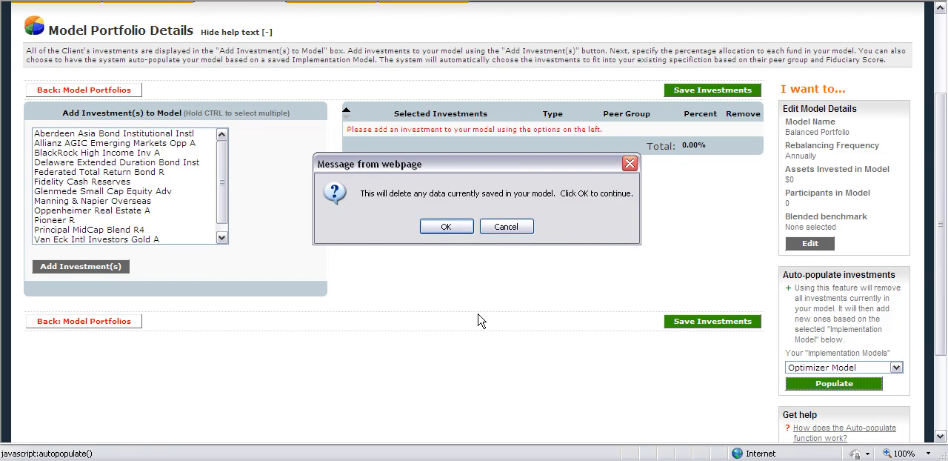
pyautogui.click(445, 227)
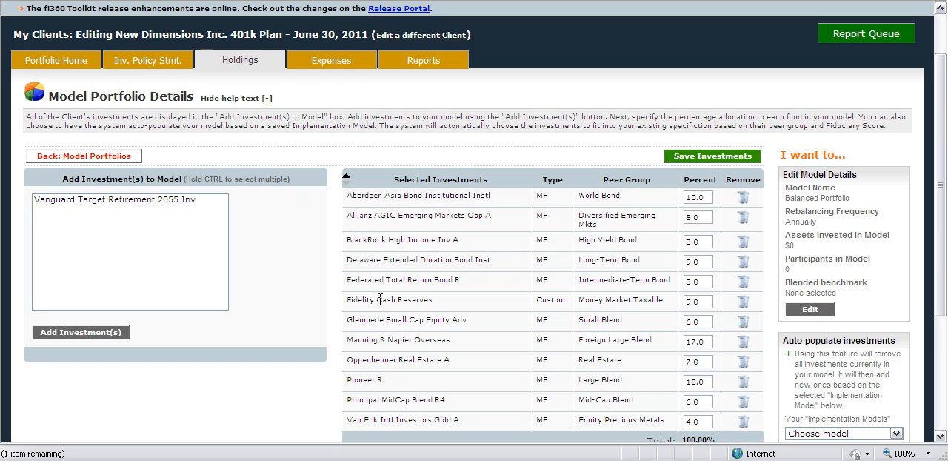
# Save the Balanced Portfolio model's investments and return to the client's Model Portfolios list
pyautogui.scroll(-1, 382, 304)
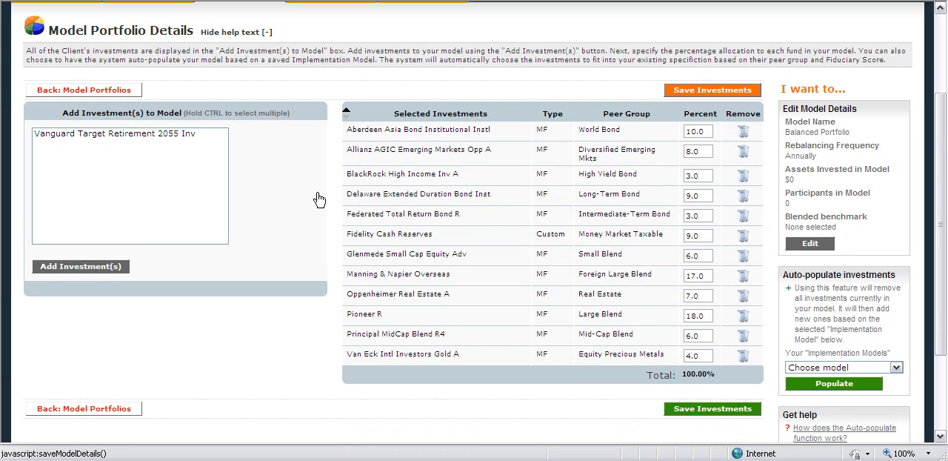
pyautogui.scroll(2, 348, 237)
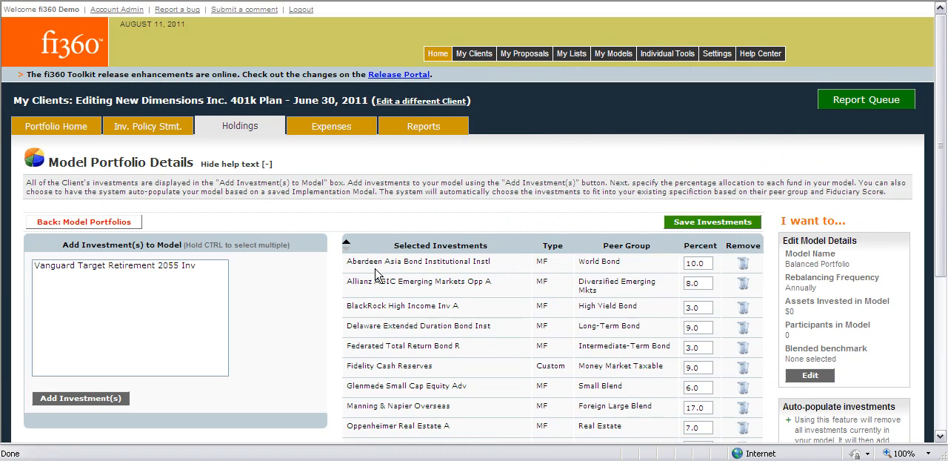
pyautogui.click(118, 223)
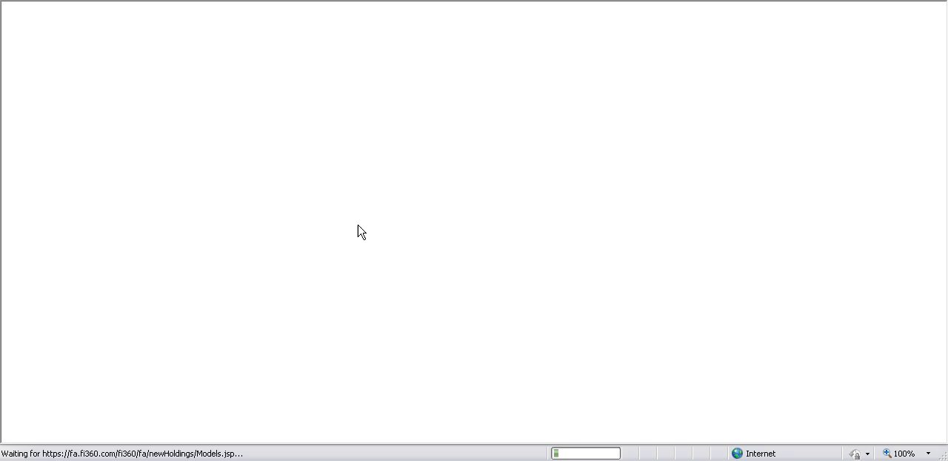